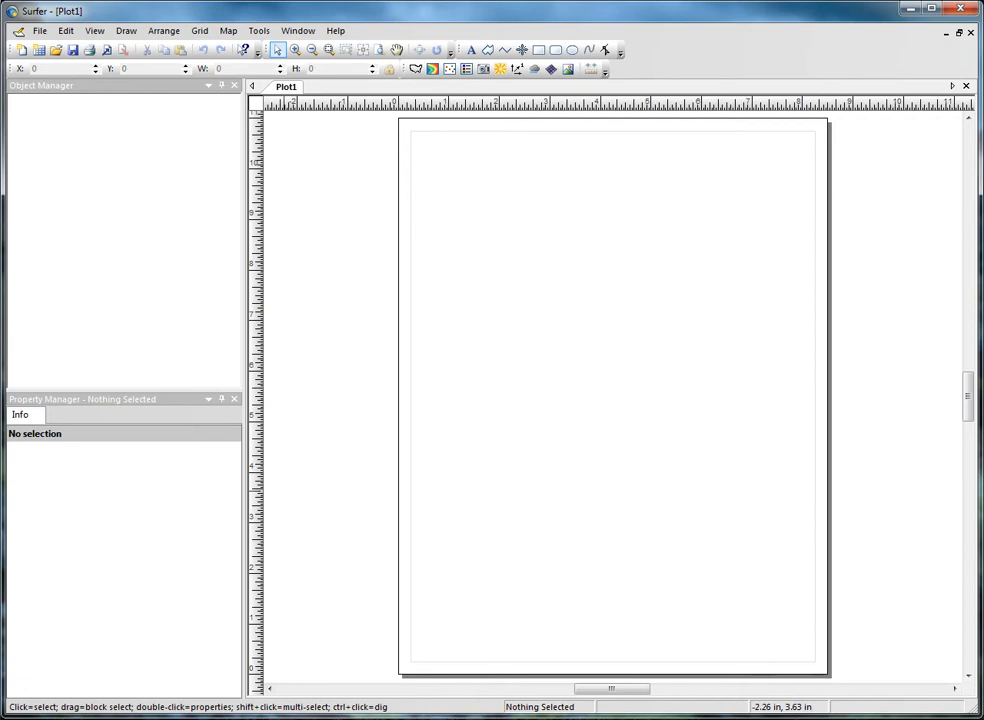
# - Open the File menu from the empty Plot1 page
pyautogui.click(38, 30)
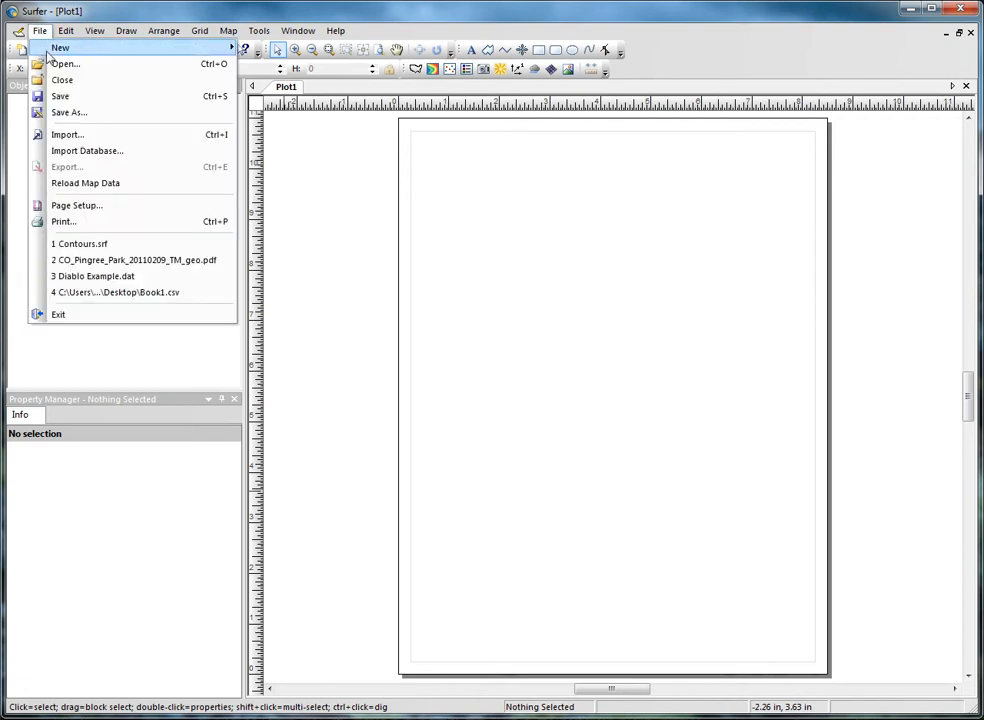
# - Open the Grand Canyon sample map Contours.srf from the Samples folder
pyautogui.click(64, 65)
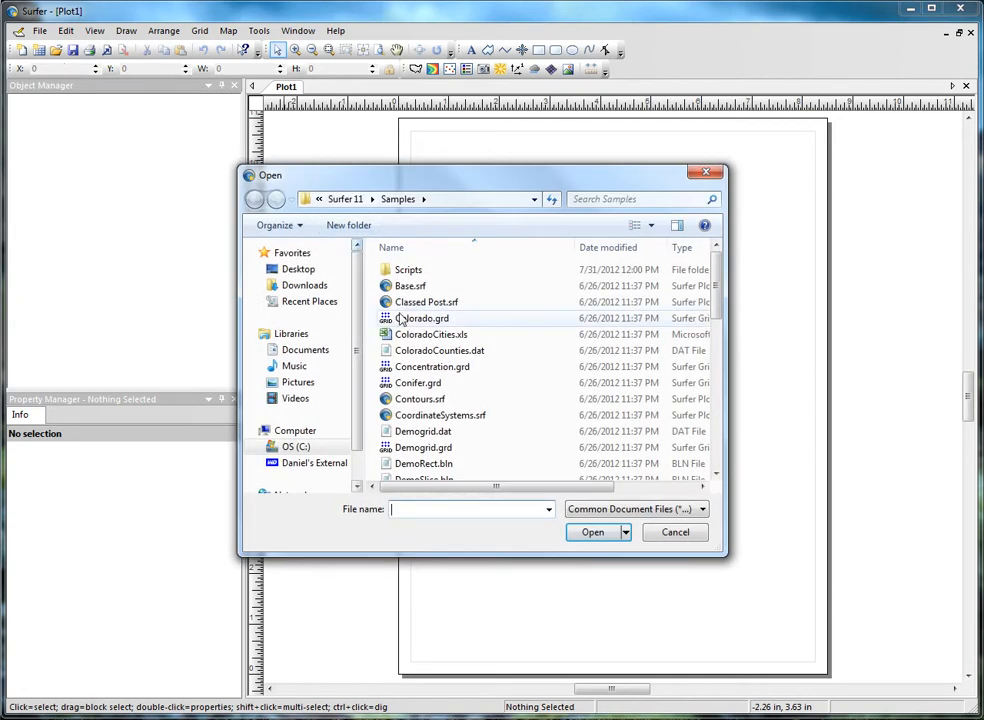
pyautogui.click(400, 398)
pyautogui.click(589, 532)
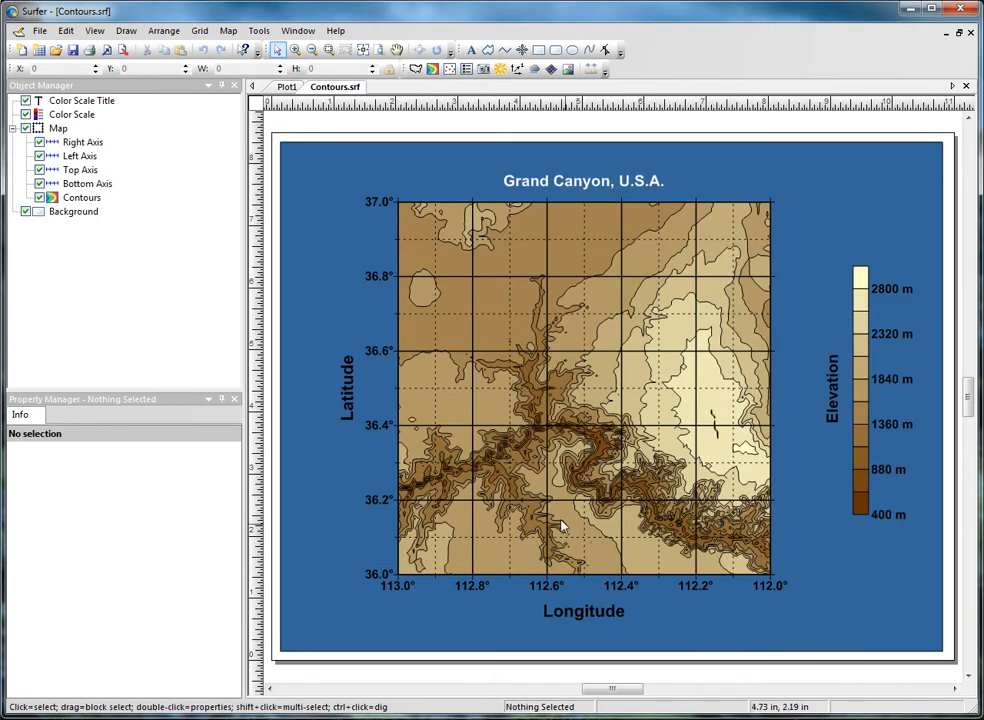
pyautogui.click(38, 33)
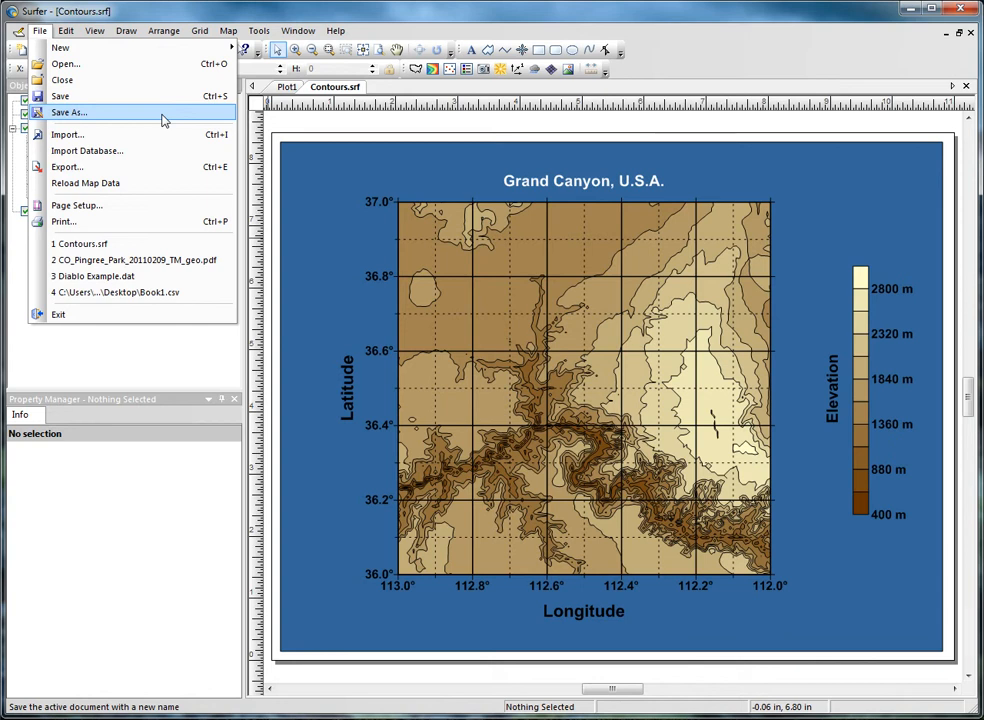
# - Save the map under a new name by inserting 'New' to make ContoursNew.srf
pyautogui.click(68, 112)
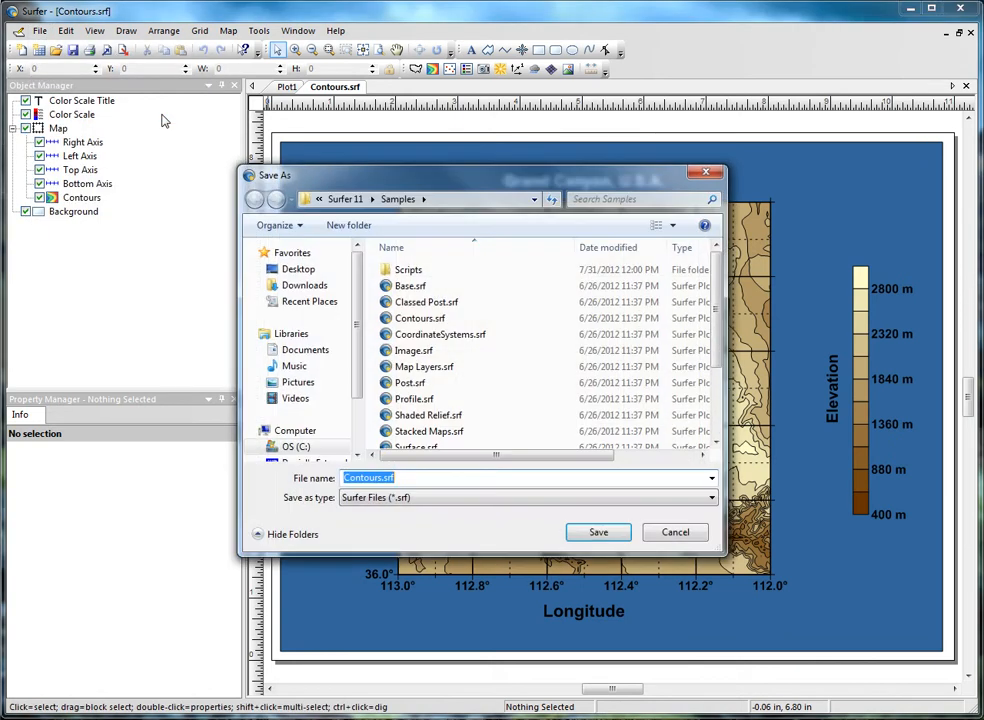
pyautogui.click(381, 478)
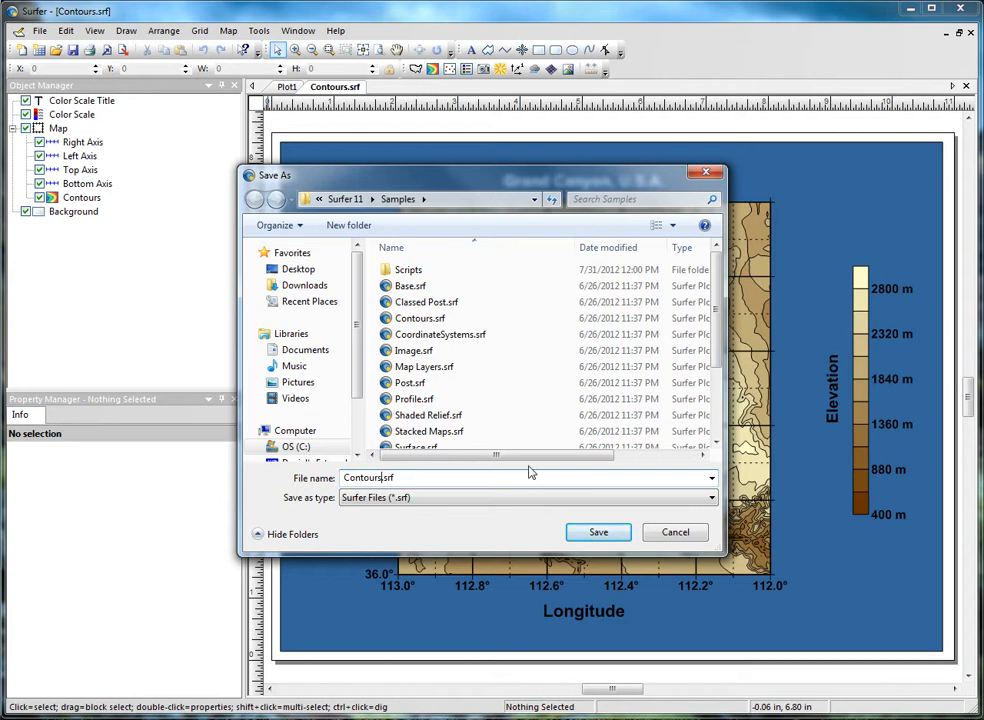
pyautogui.write('New')
pyautogui.click(590, 530)
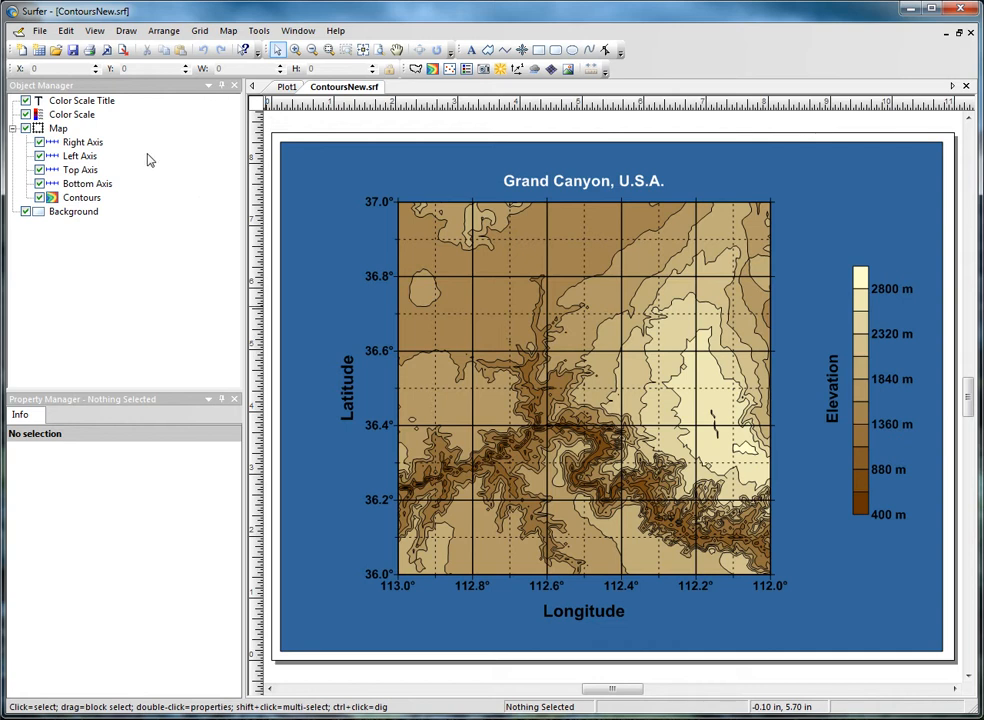
pyautogui.click(40, 30)
# - Browse the export format list, cancel the export, and select the Contours map layer
pyautogui.click(82, 170)
pyautogui.click(422, 499)
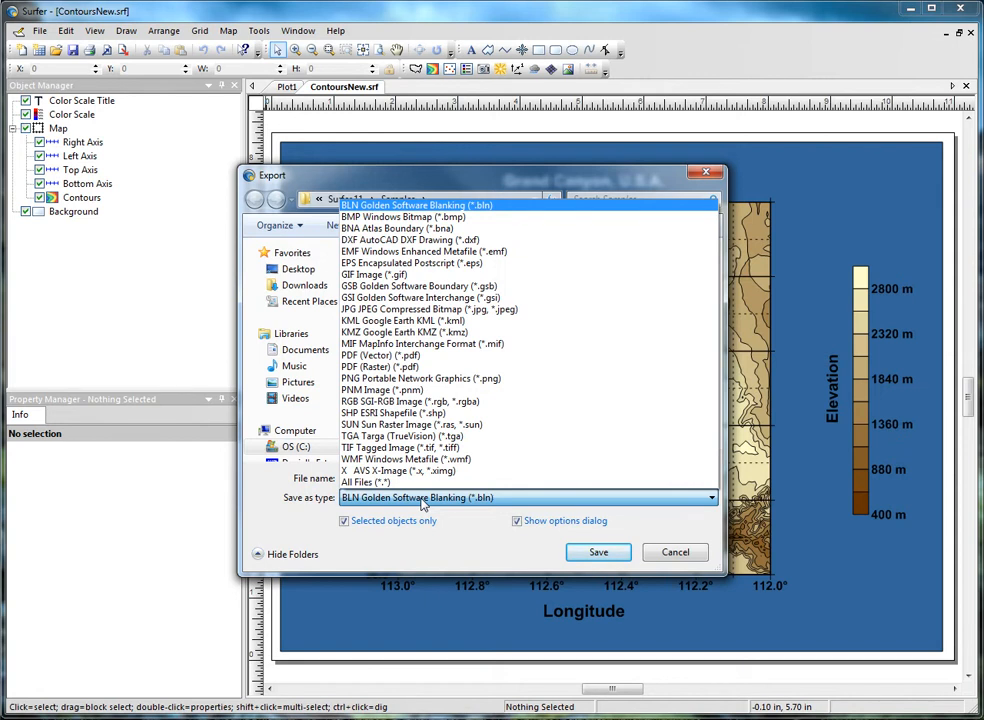
pyautogui.click(422, 500)
pyautogui.click(674, 552)
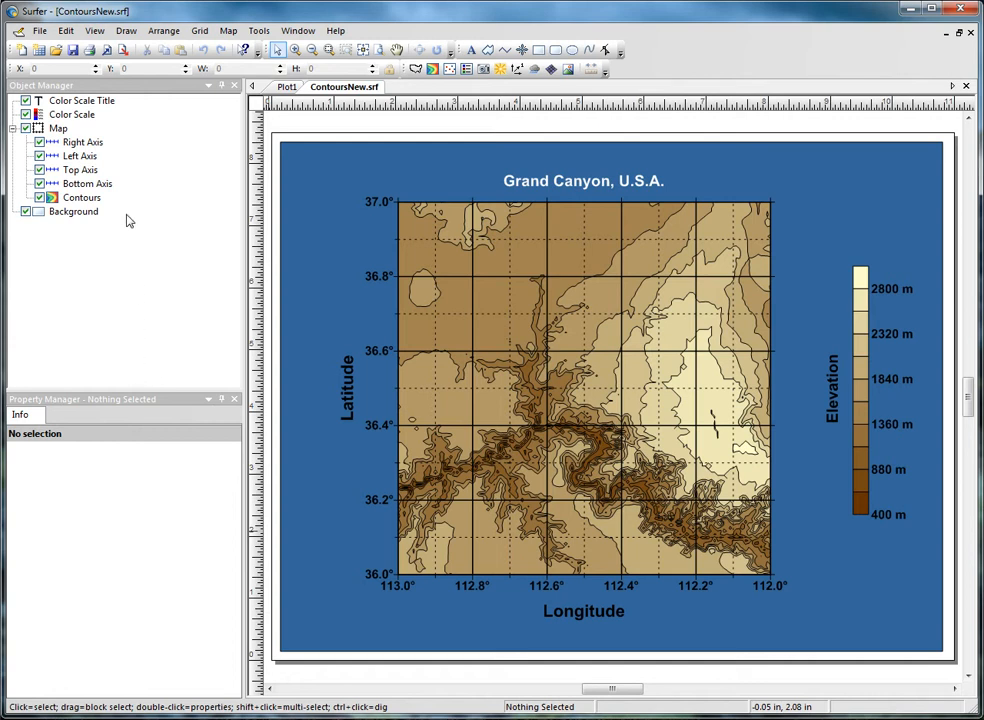
pyautogui.click(84, 197)
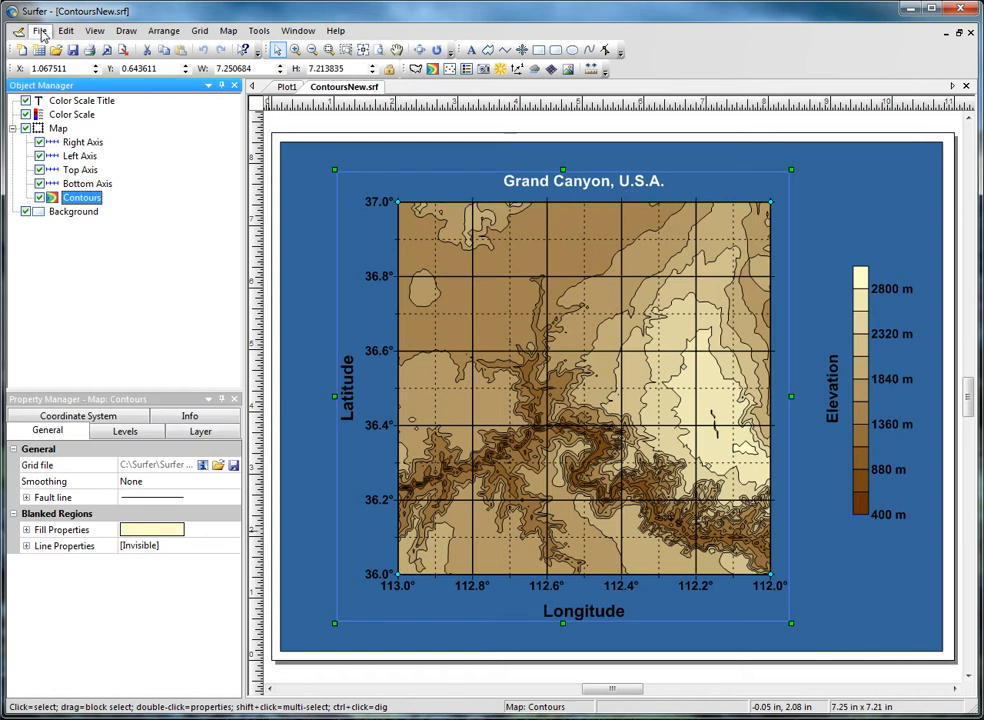
# - Export the selected contour map as a TIF Tagged Image named Demo
pyautogui.click(39, 30)
pyautogui.click(64, 167)
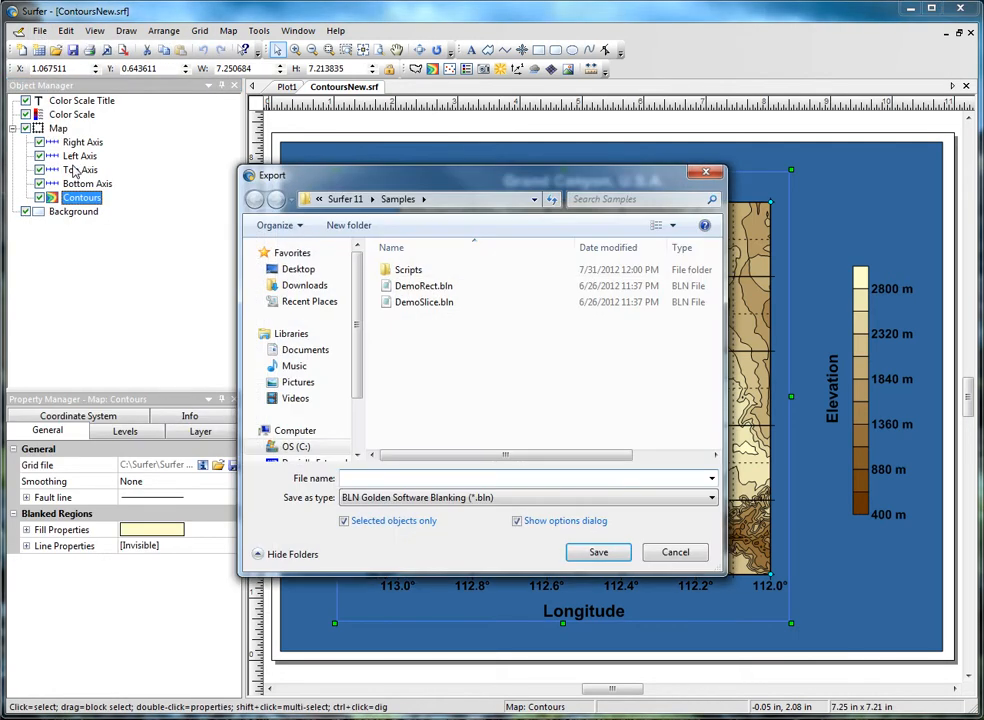
pyautogui.click(370, 498)
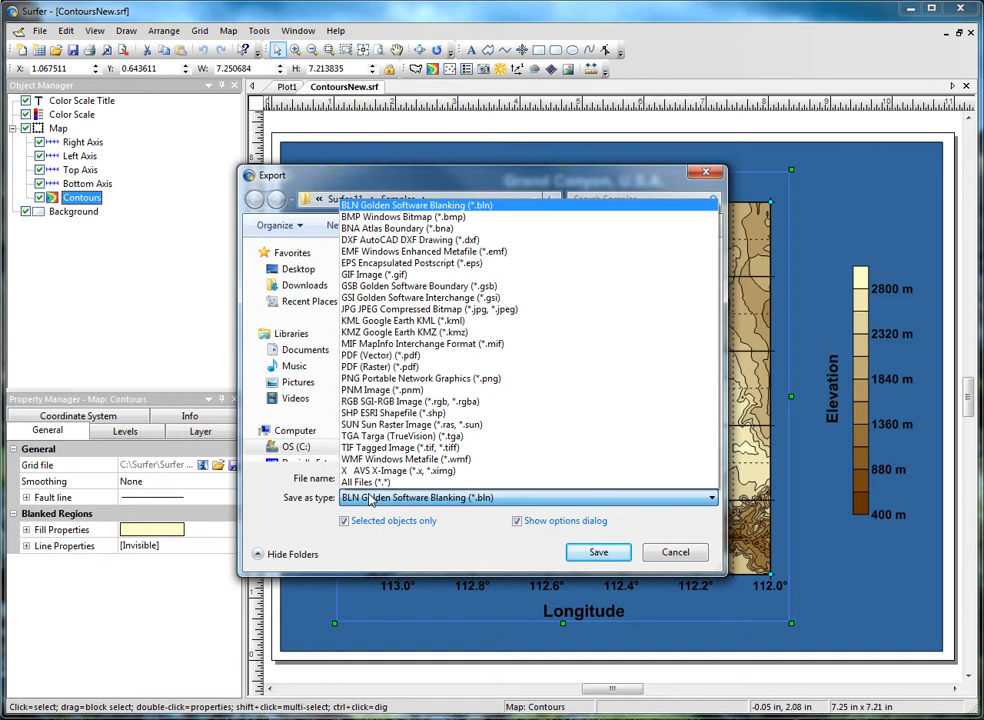
pyautogui.click(395, 447)
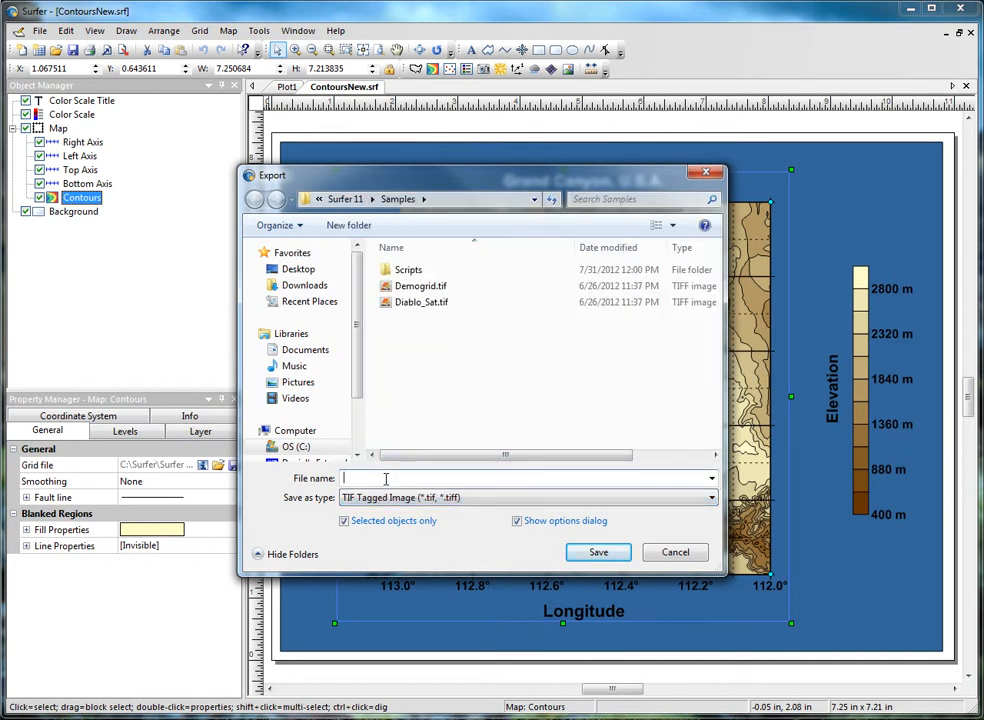
pyautogui.click(385, 479)
pyautogui.write('Demo')
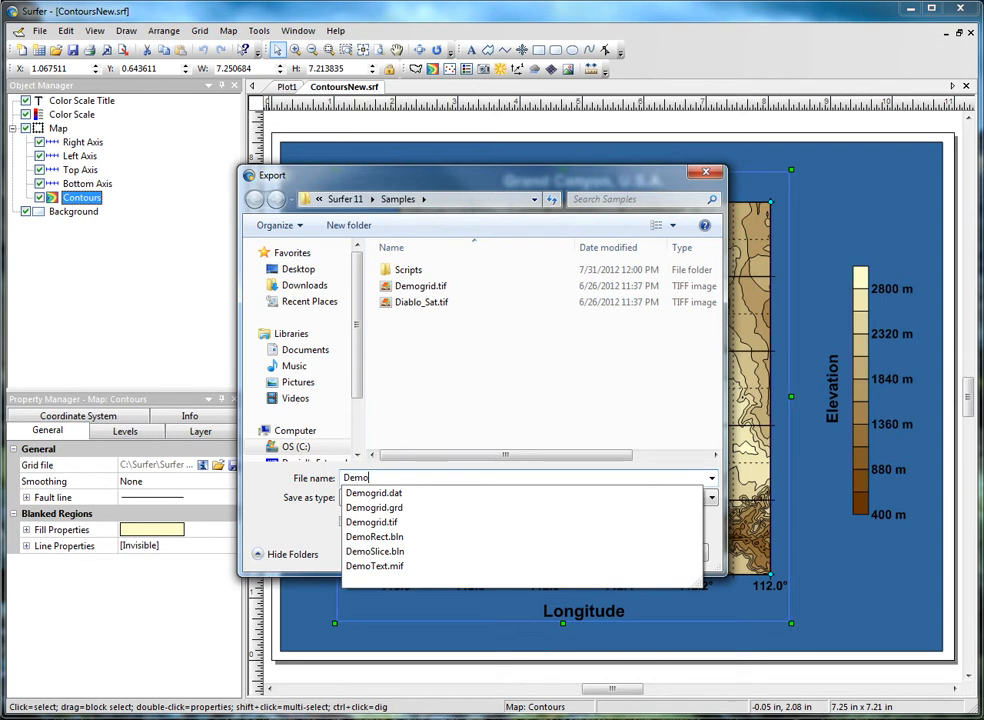
pyautogui.click(303, 528)
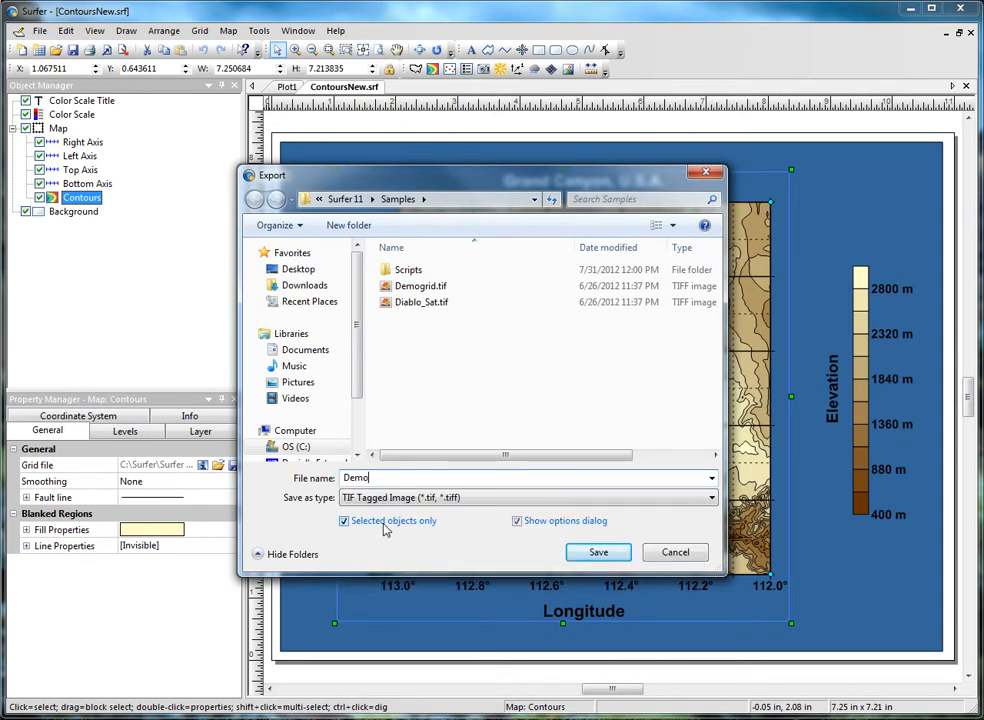
pyautogui.click(590, 553)
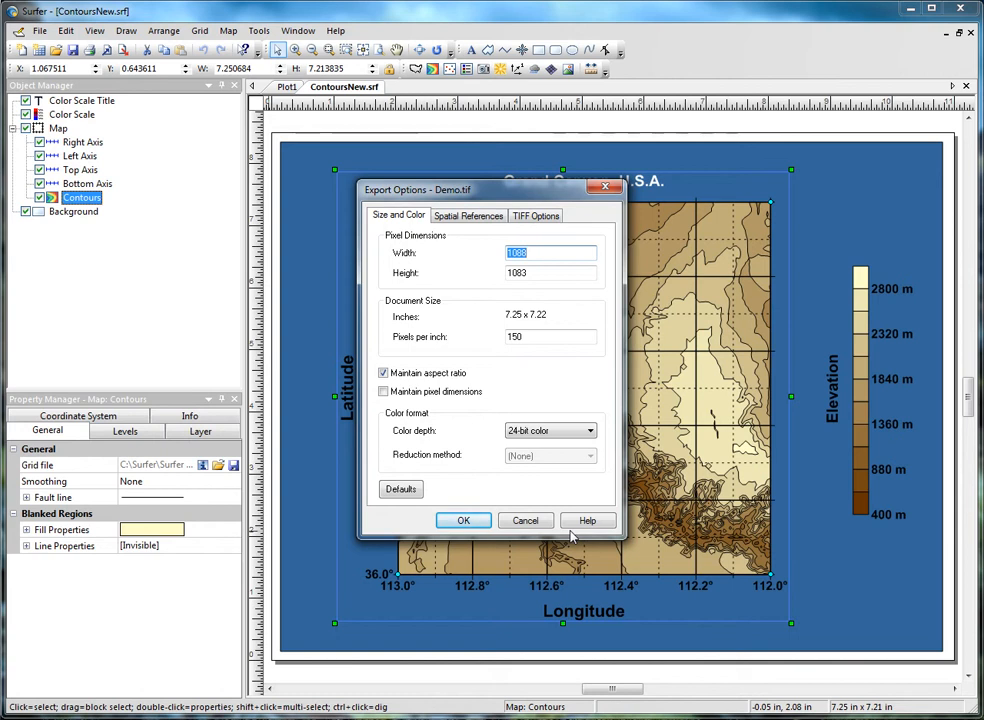
# - Set 300 pixels per inch, add an ESRI World file, and finish the Demo.tif export
pyautogui.doubleClick(550, 336)
pyautogui.write('300')
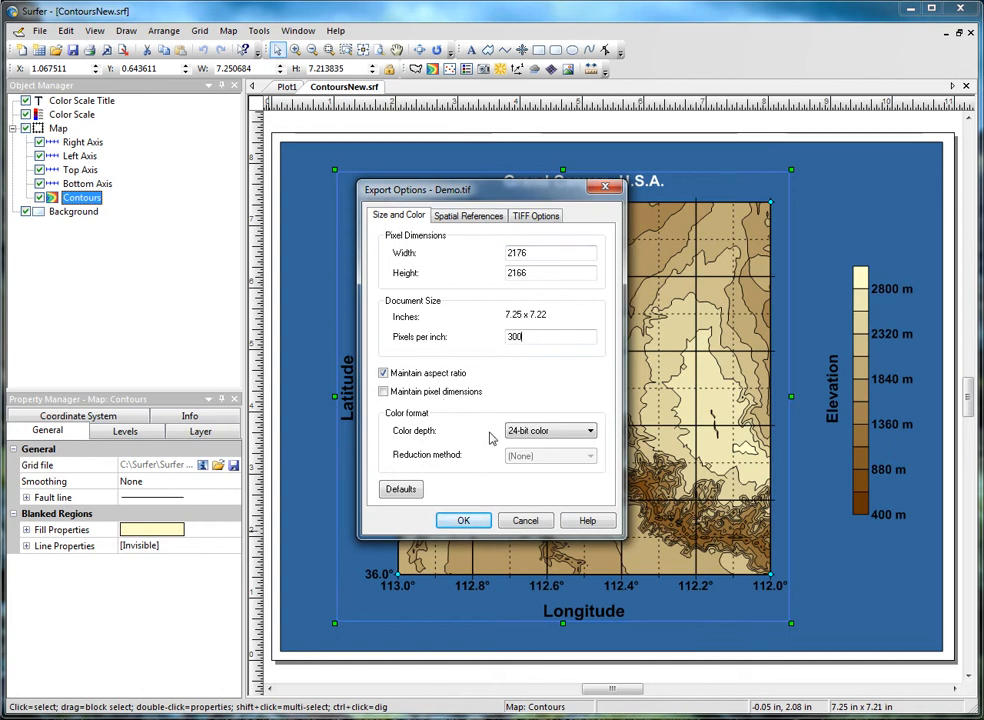
pyautogui.click(460, 218)
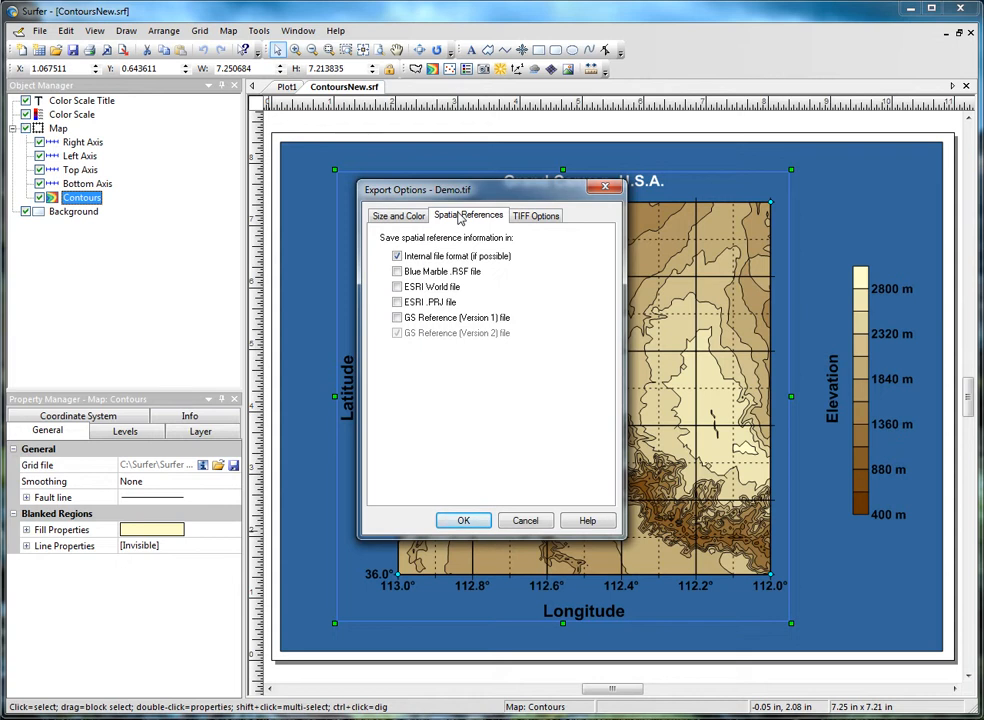
pyautogui.click(441, 291)
pyautogui.click(526, 222)
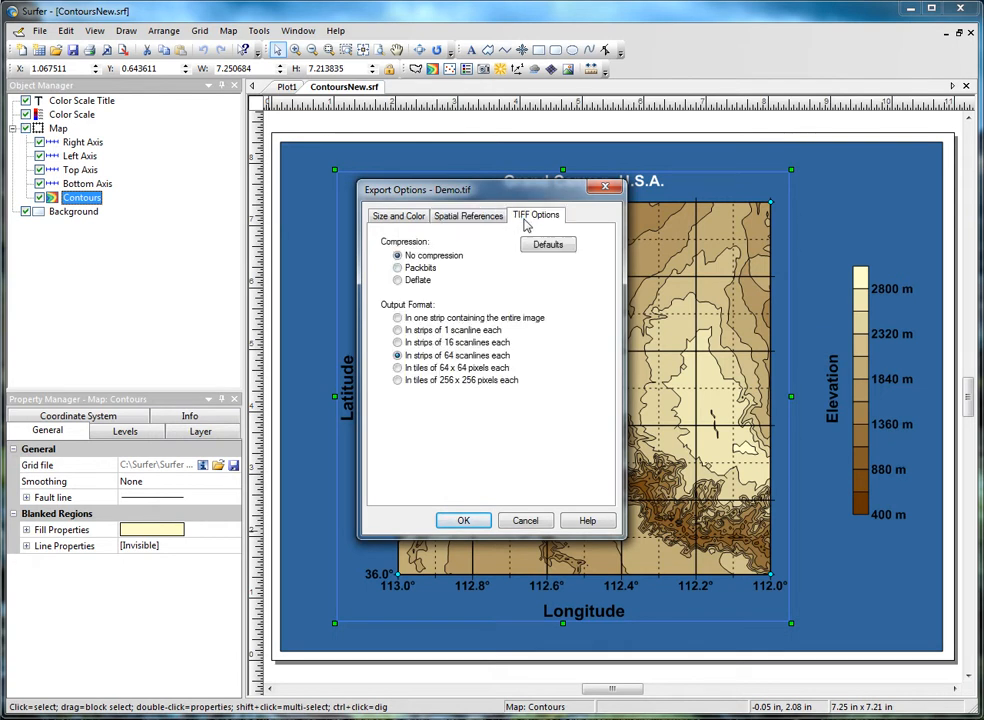
pyautogui.click(466, 519)
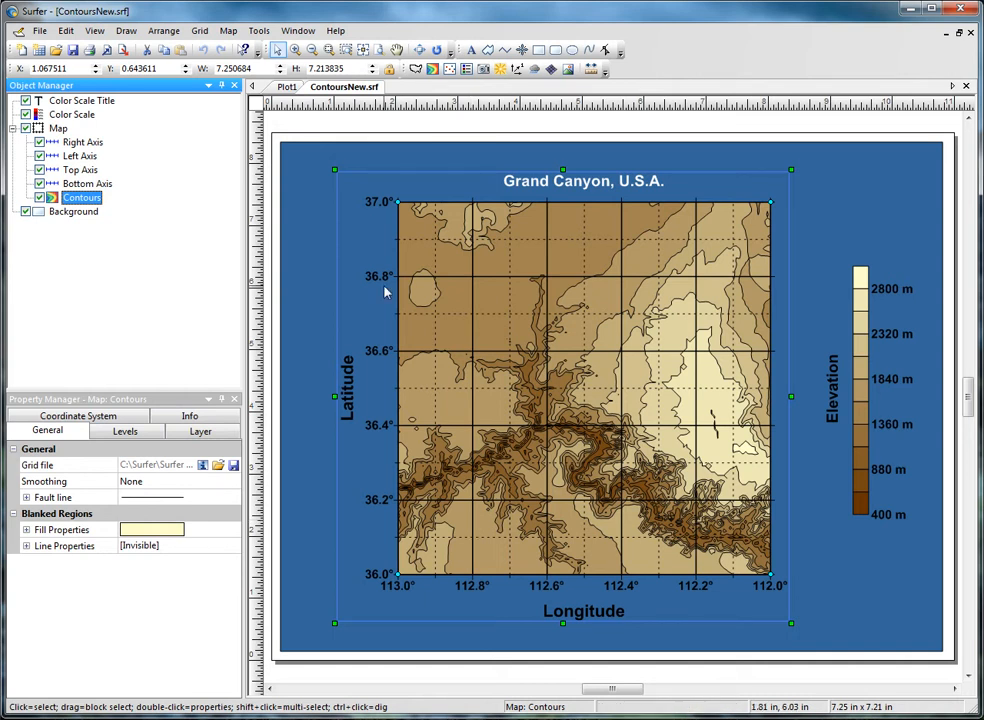
# - Export the contour lines from the Map menu as AutoCAD DXF file Demo
pyautogui.click(228, 30)
pyautogui.click(257, 218)
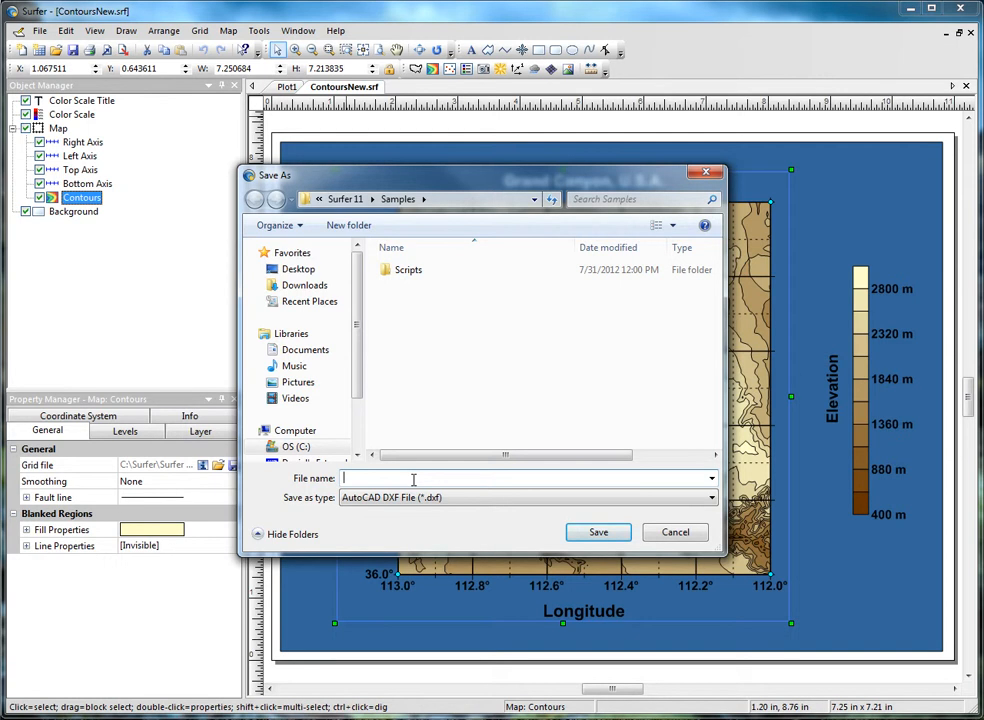
pyautogui.write('Demo')
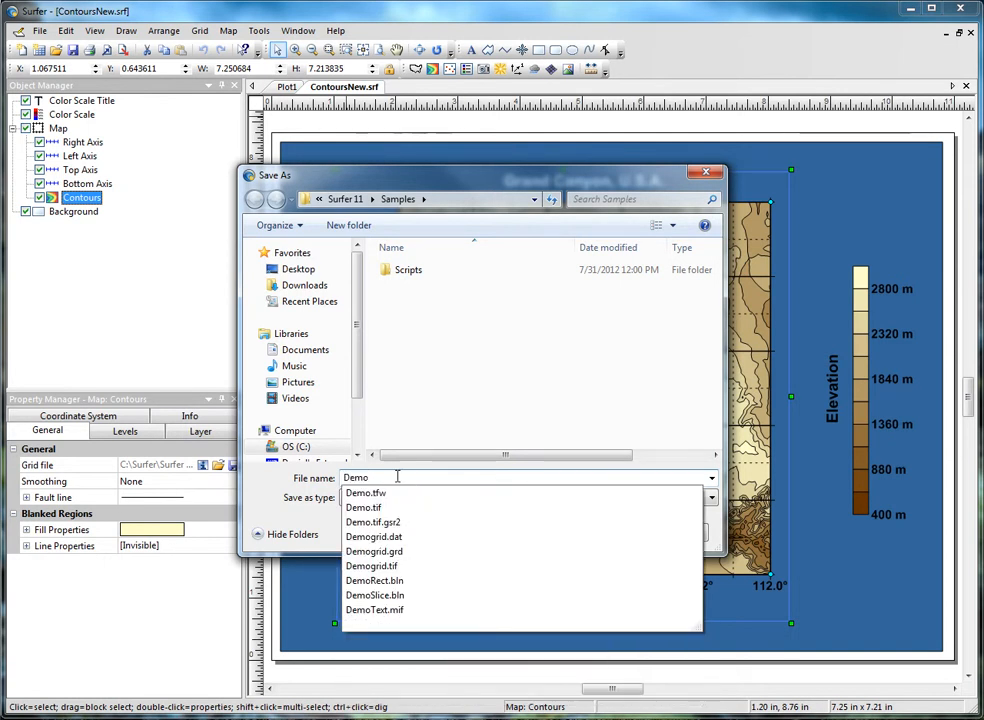
pyautogui.click(297, 498)
pyautogui.click(563, 499)
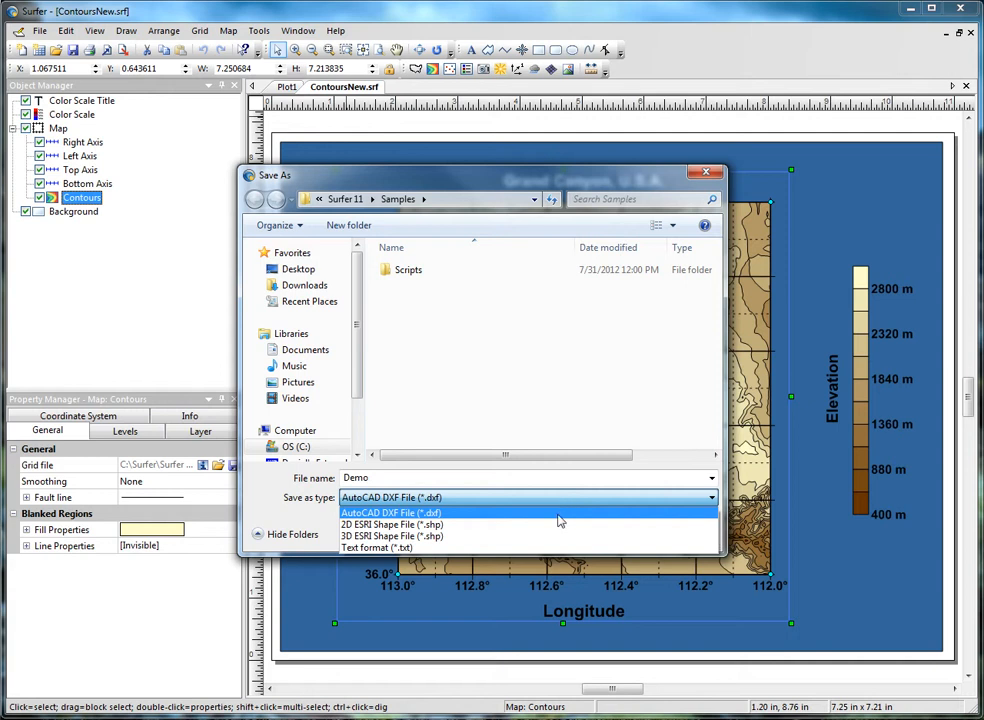
pyautogui.click(558, 515)
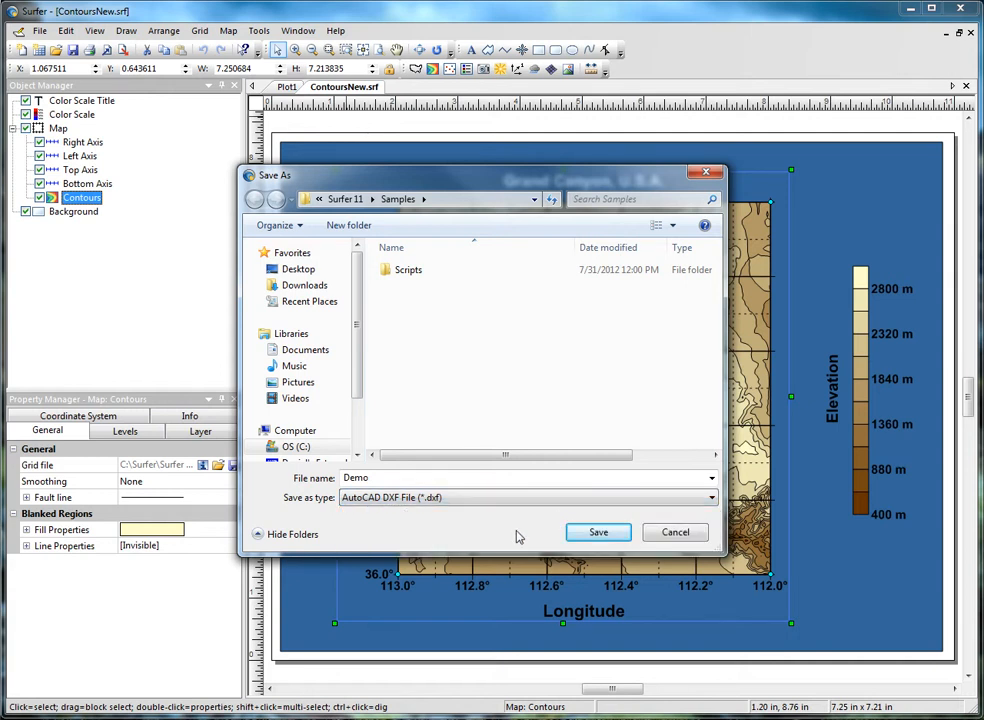
pyautogui.click(584, 534)
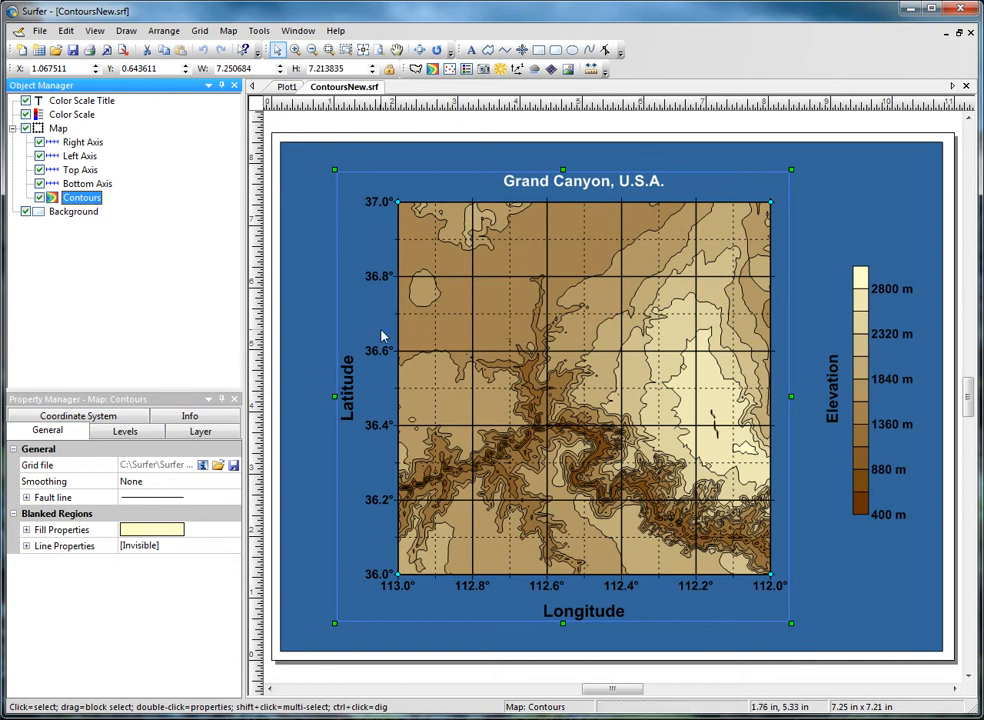
# - Create a new blank plot document
pyautogui.click(38, 31)
pyautogui.moveTo(125, 48)
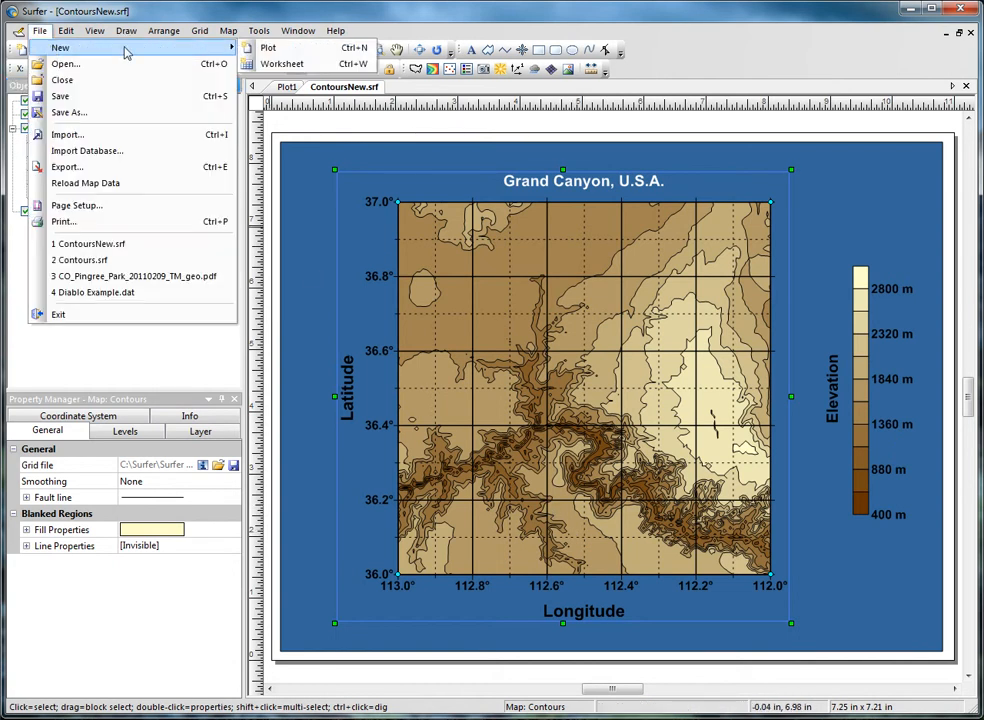
pyautogui.click(275, 47)
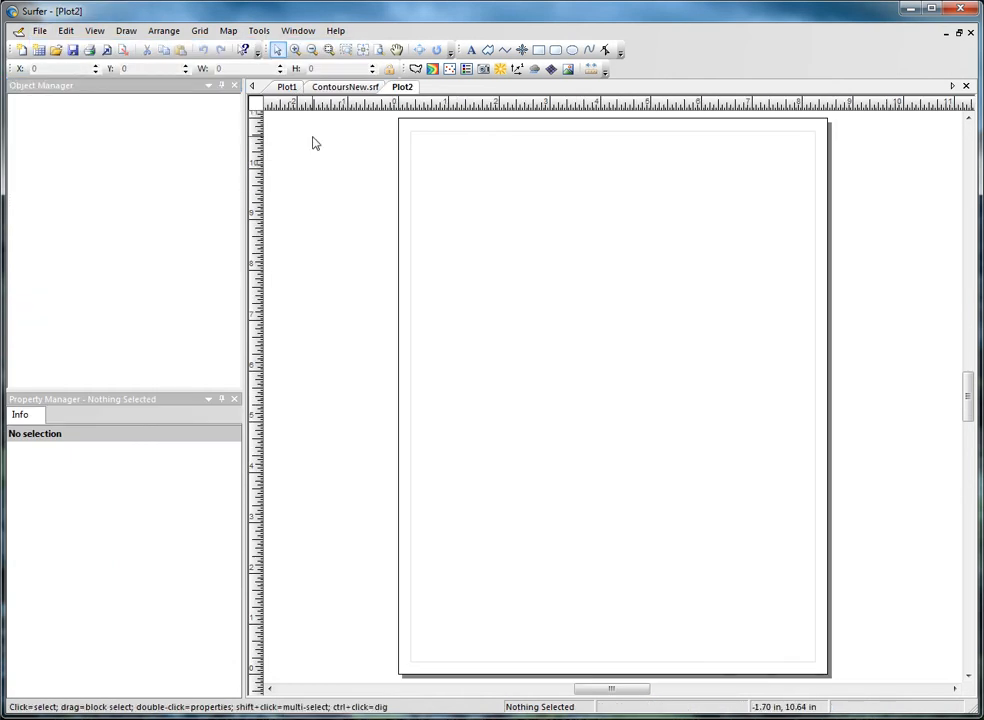
# - Add Demo.dxf as a new base map, accepting the default DXF import options
pyautogui.click(228, 31)
pyautogui.moveTo(248, 48)
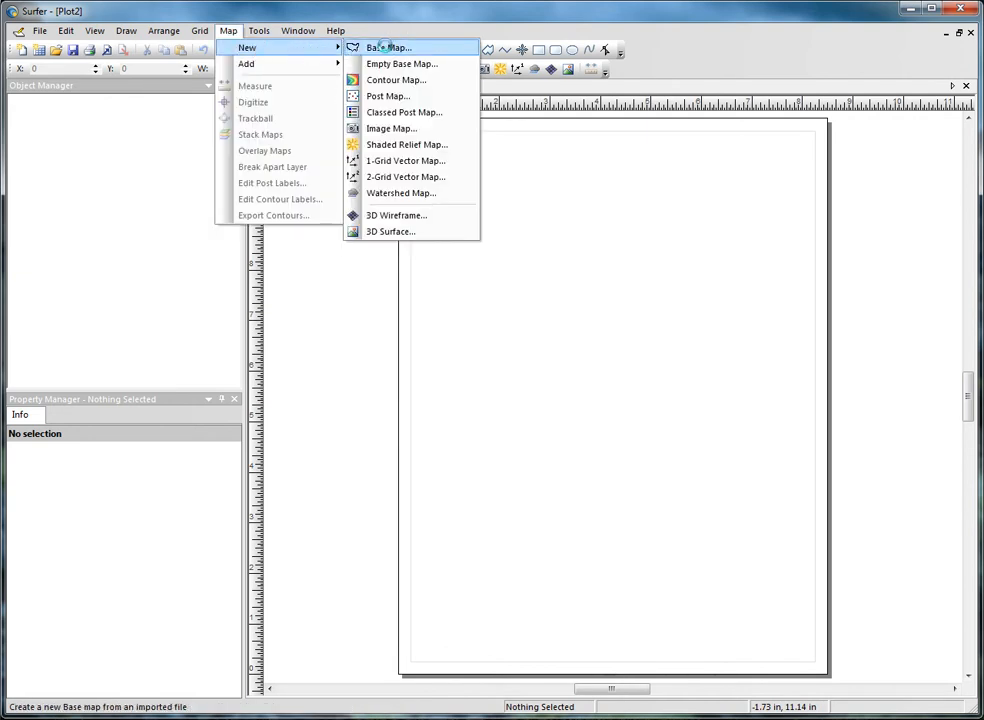
pyautogui.click(368, 47)
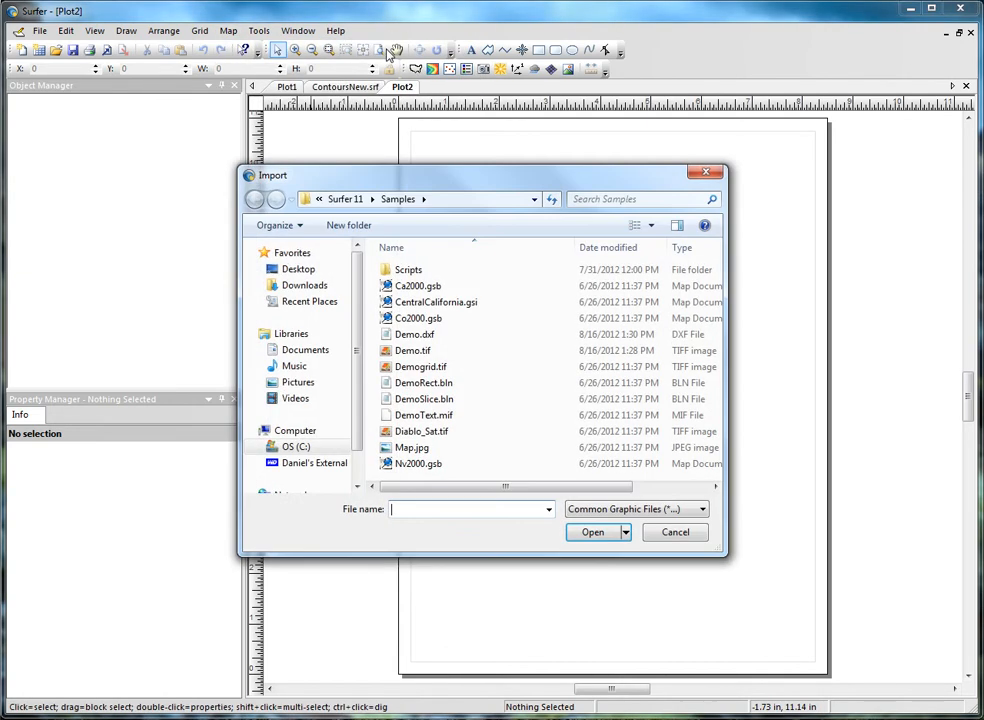
pyautogui.click(433, 337)
pyautogui.click(590, 533)
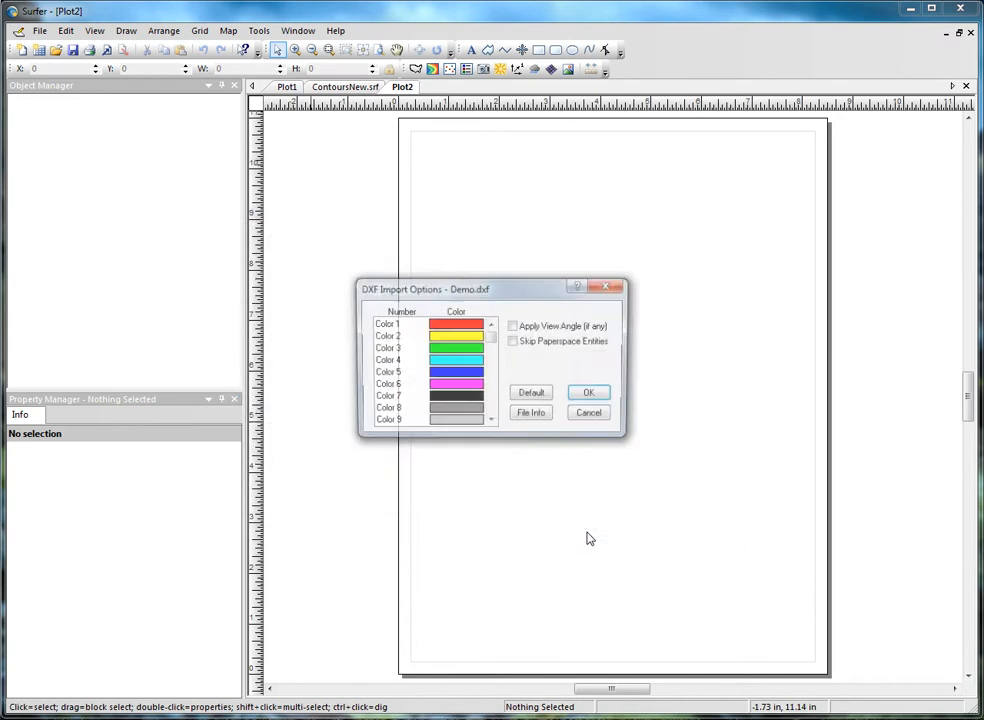
pyautogui.click(592, 396)
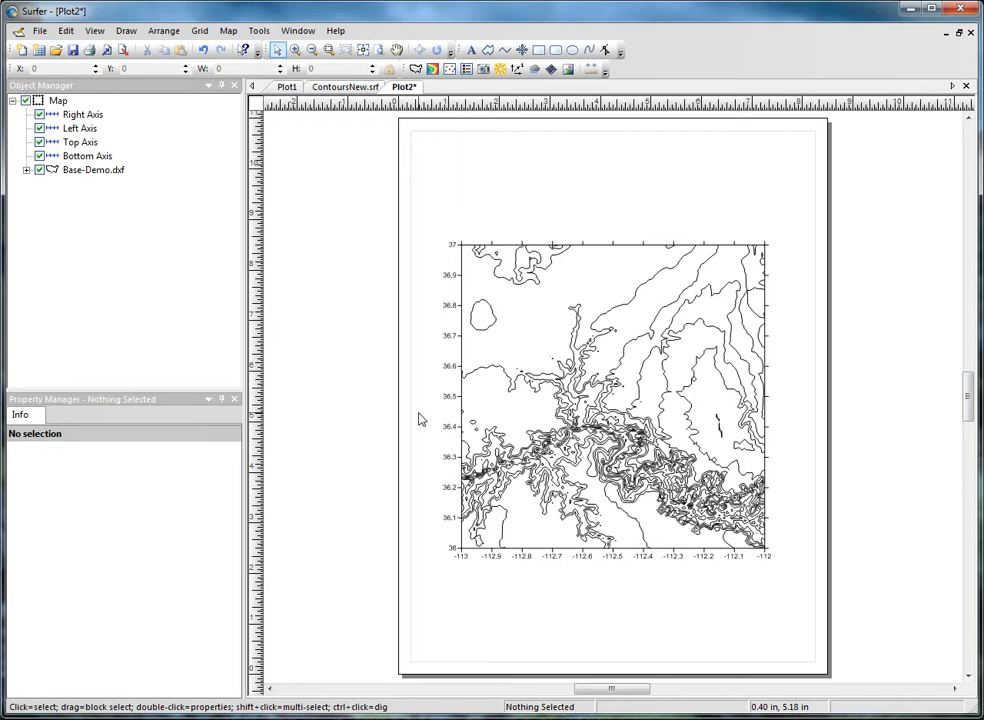
# - Switch a small polygon's Info measurements to the Map coordinate system, then deselect it
pyautogui.keyDown('ctrl'); pyautogui.click(490, 332); pyautogui.keyUp('ctrl')
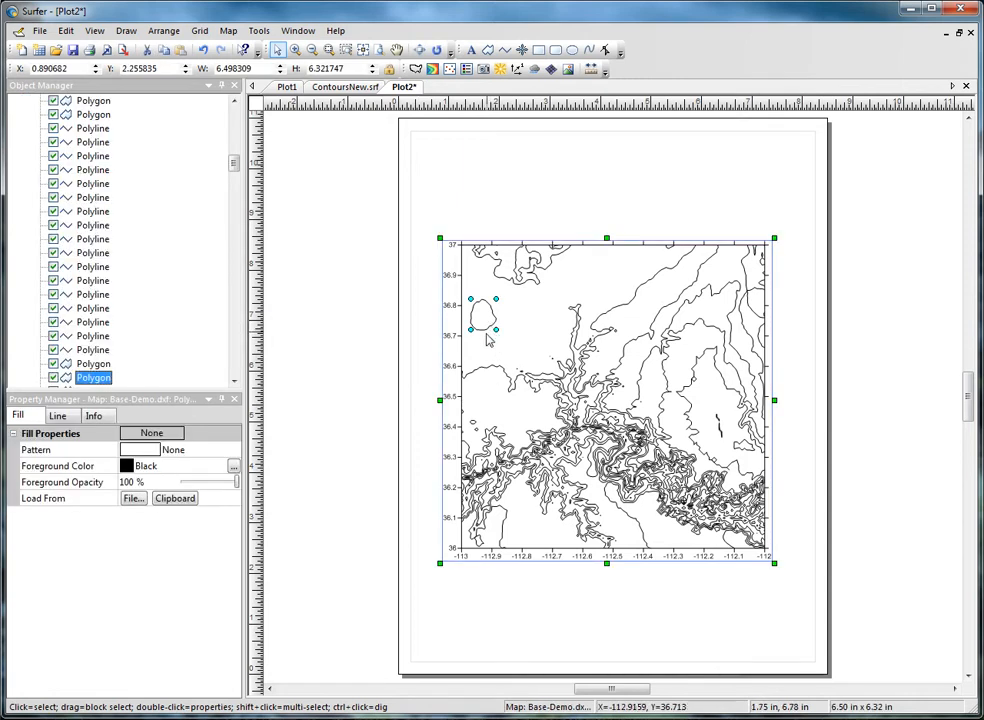
pyautogui.click(93, 415)
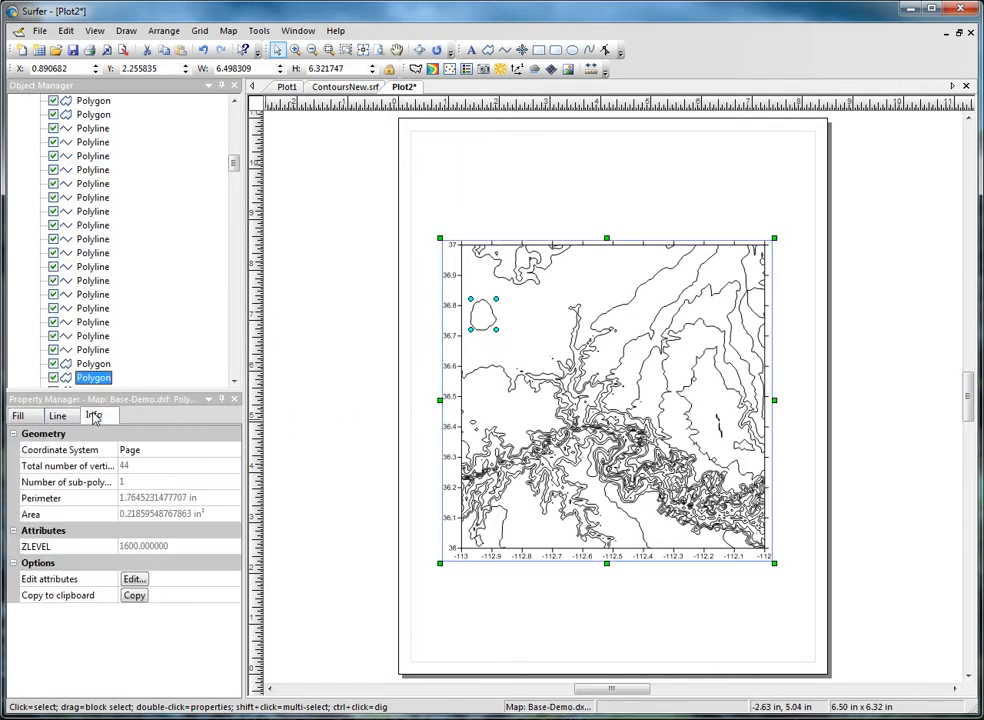
pyautogui.click(172, 455)
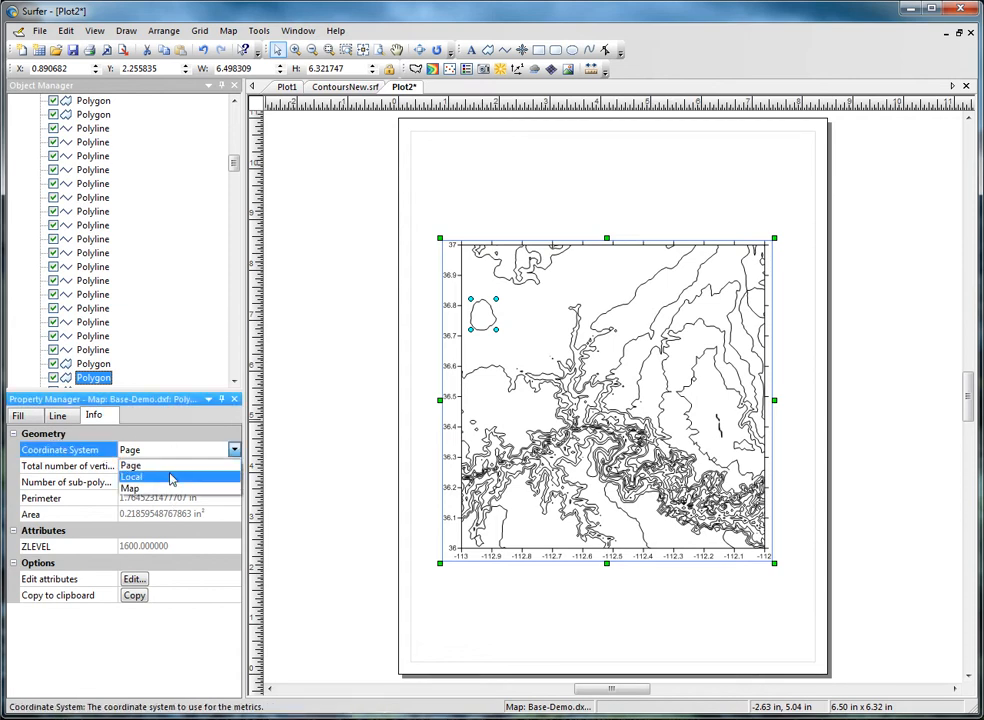
pyautogui.click(170, 488)
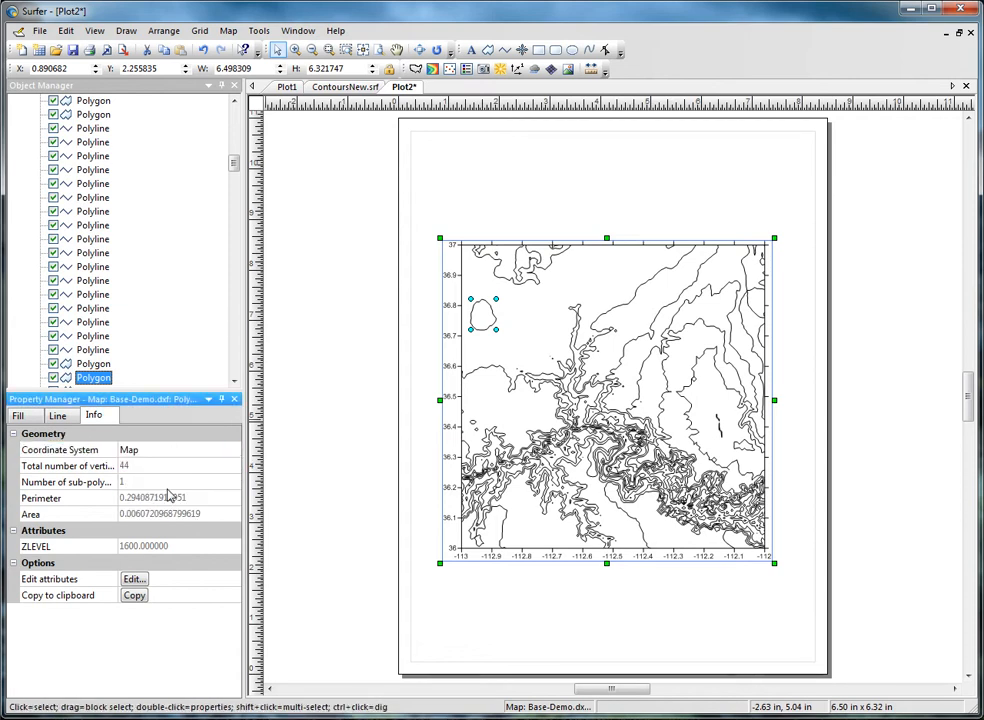
pyautogui.click(313, 497)
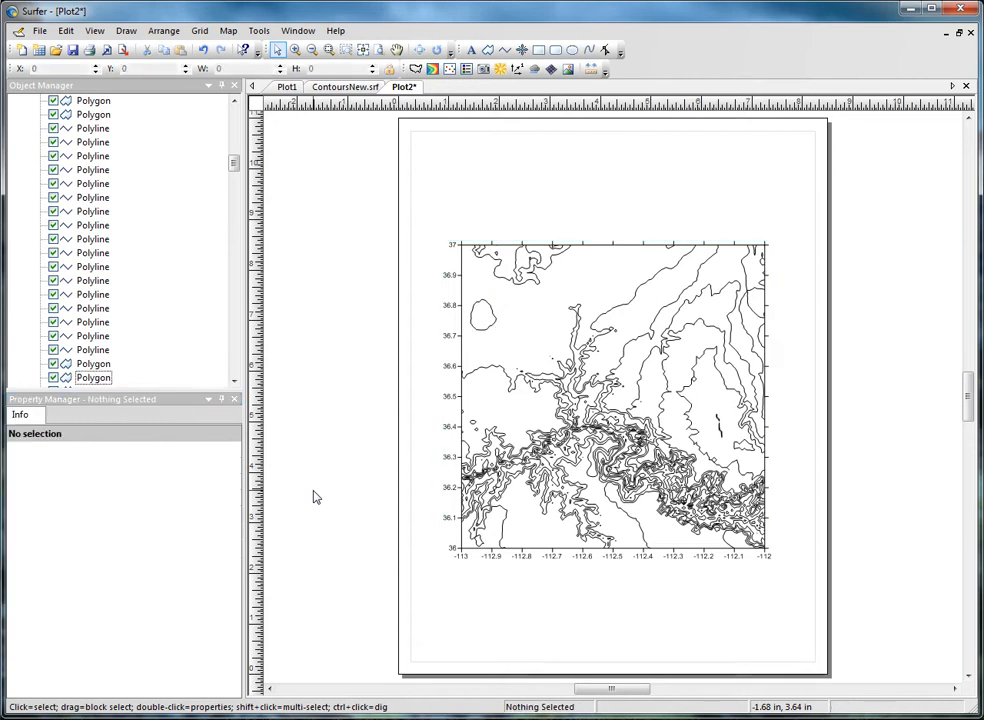
pyautogui.click(39, 31)
# - Print the base map to CutePDF Writer using the Tile print method
pyautogui.click(42, 221)
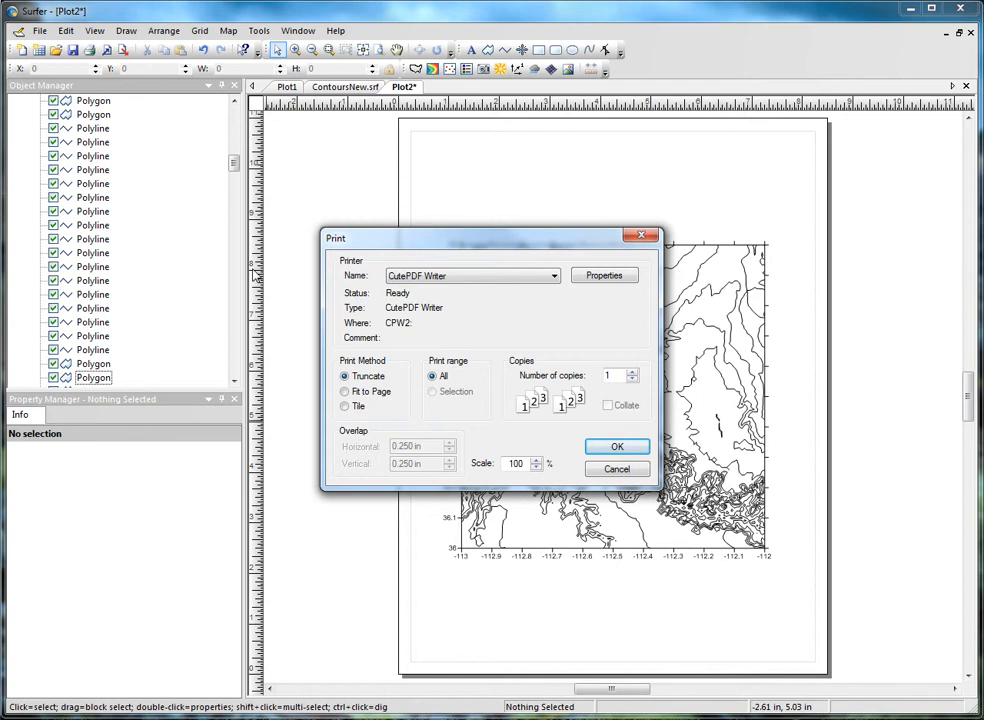
pyautogui.click(345, 392)
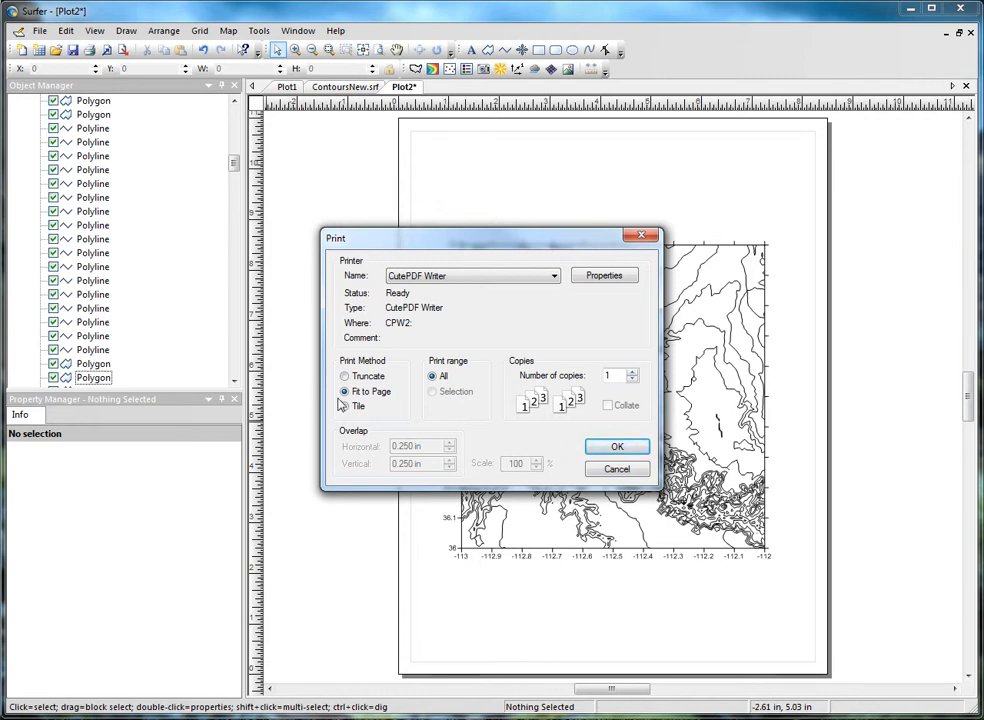
pyautogui.click(345, 406)
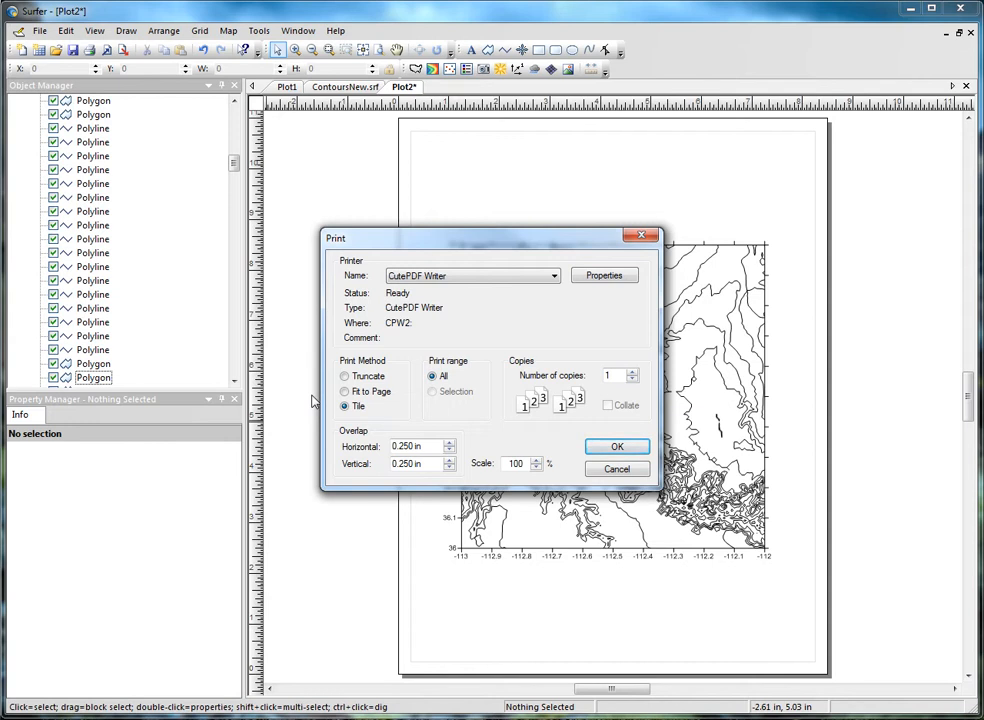
pyautogui.click(606, 471)
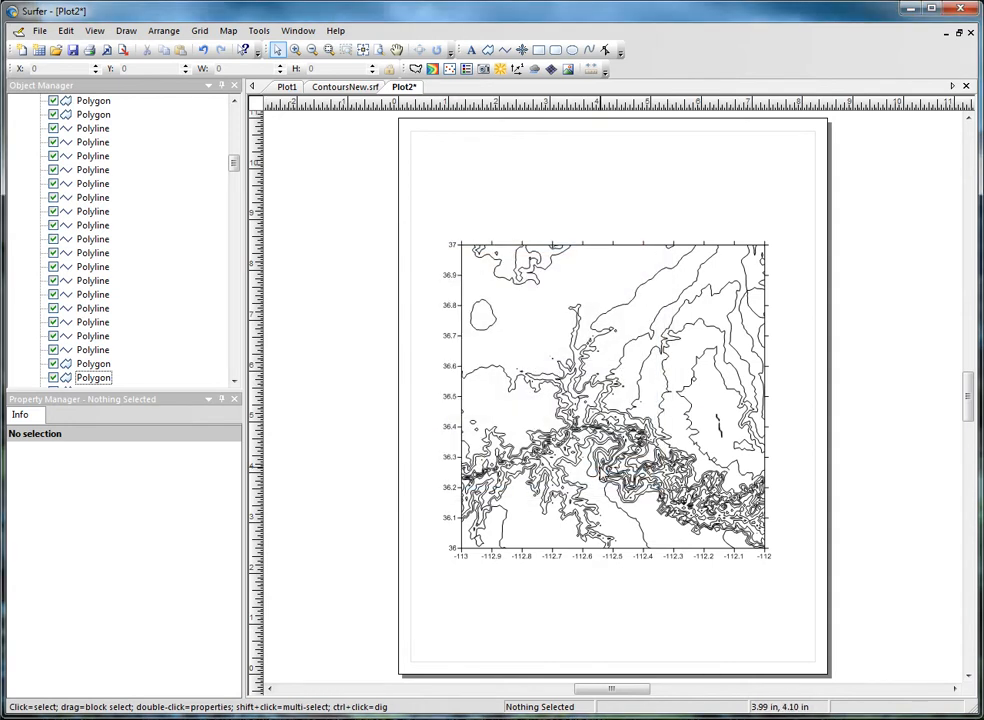